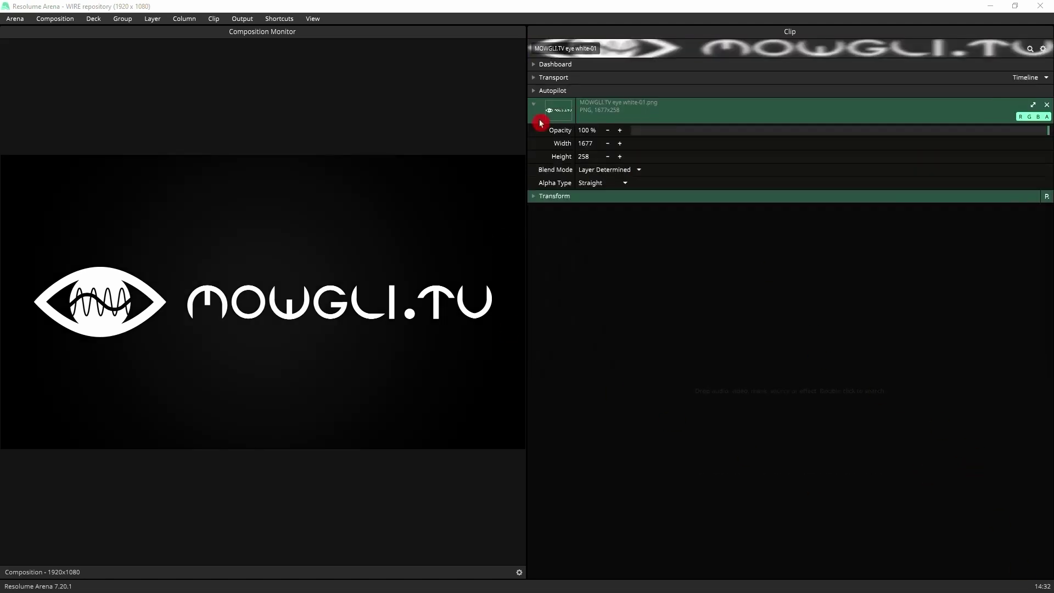
Add Light'n'Shine to the MOWGLI.TV logo clip and try the Basic Neon and Bevel presets.
click(541, 117)
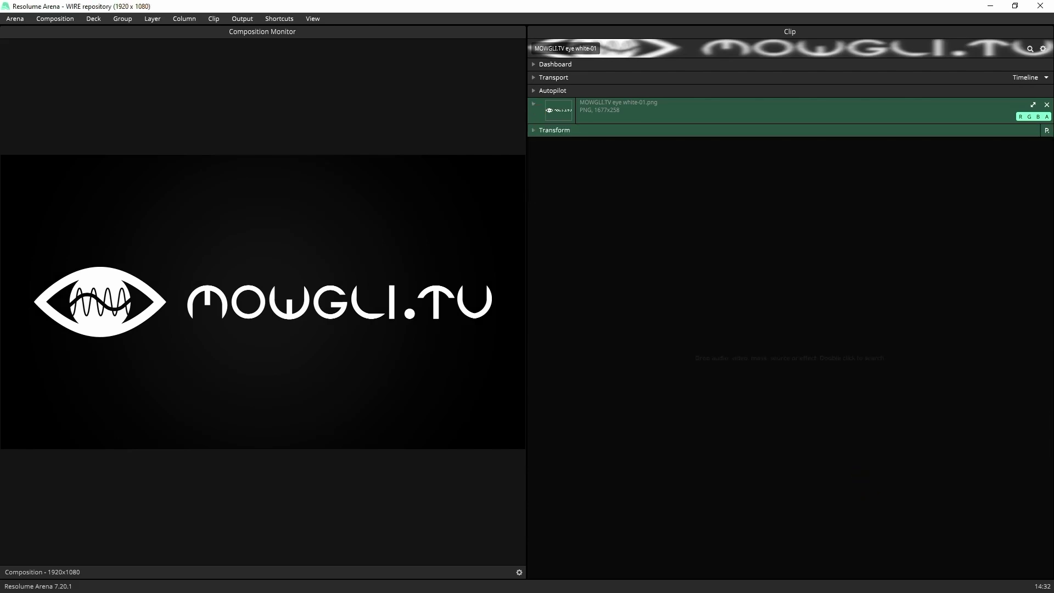
drag(352, 165, 1028, 151)
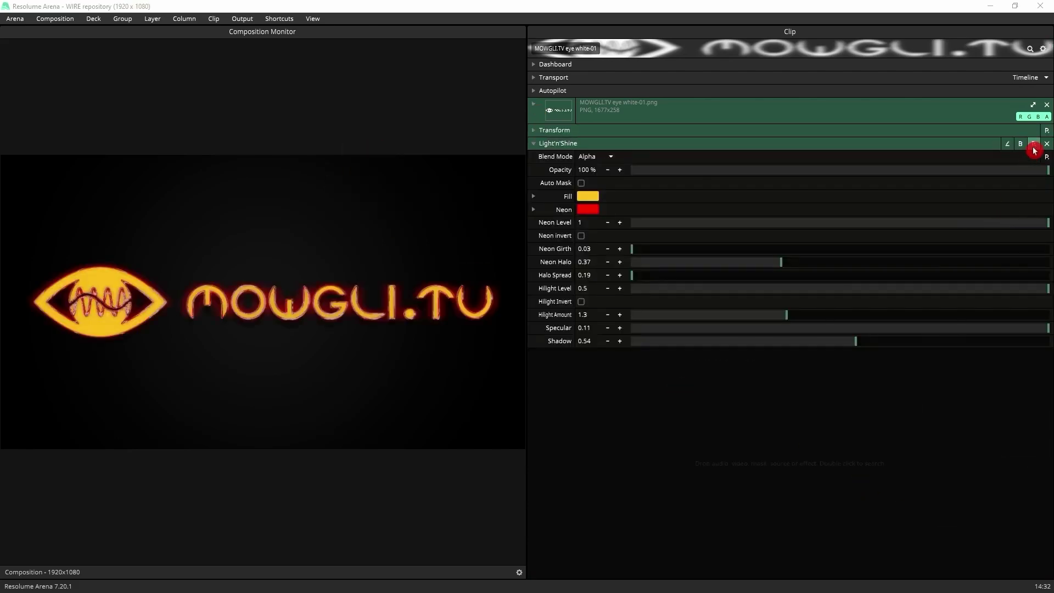
click(1033, 146)
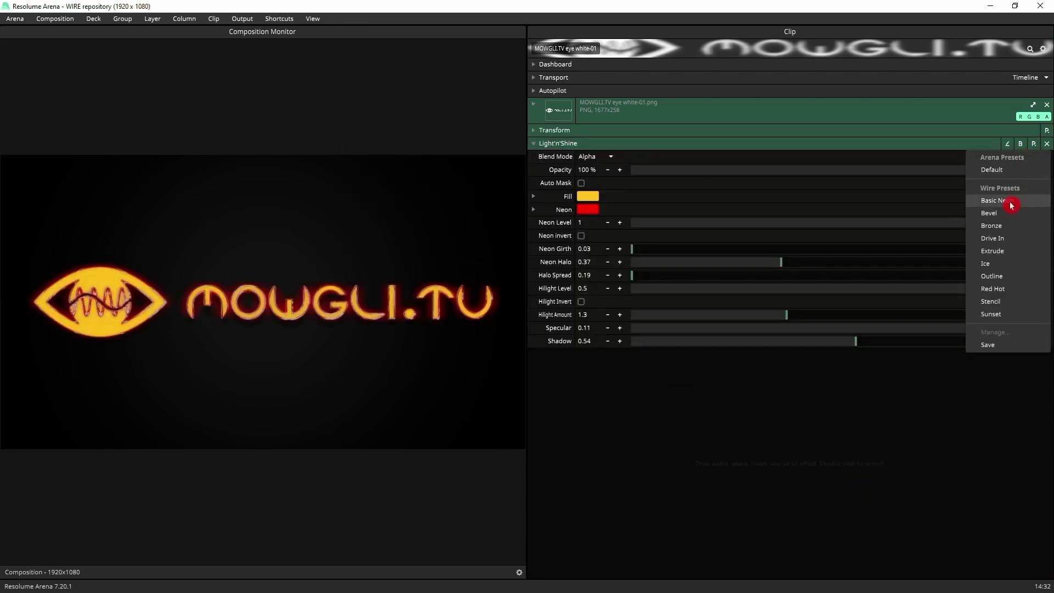
click(1010, 202)
click(1033, 144)
click(1011, 214)
Try the magenta and white inverted-neon presets, then return to the Default gold-and-red neon look.
click(1019, 207)
click(1005, 242)
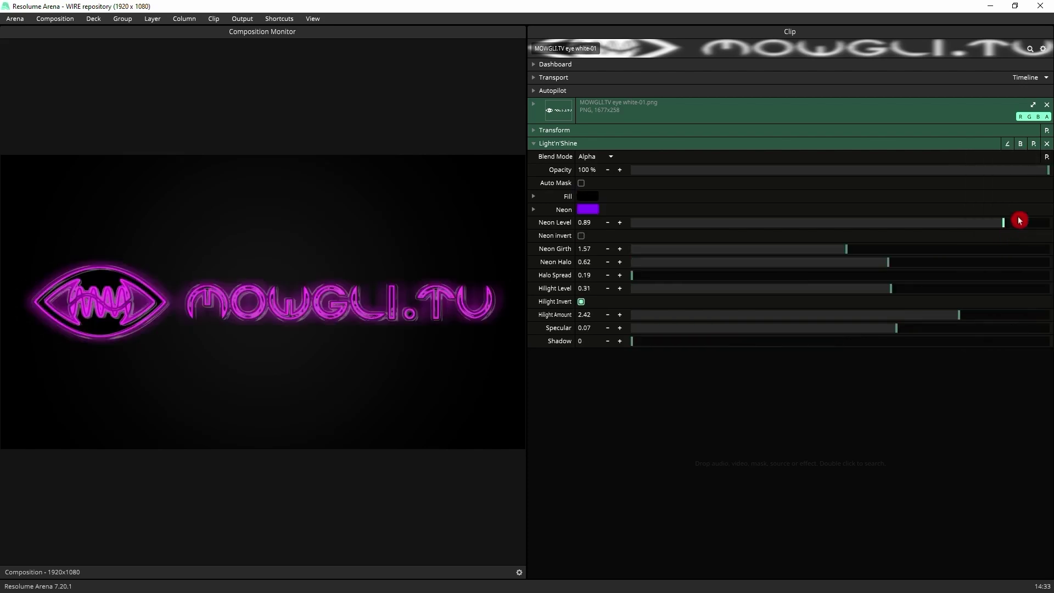
click(1012, 241)
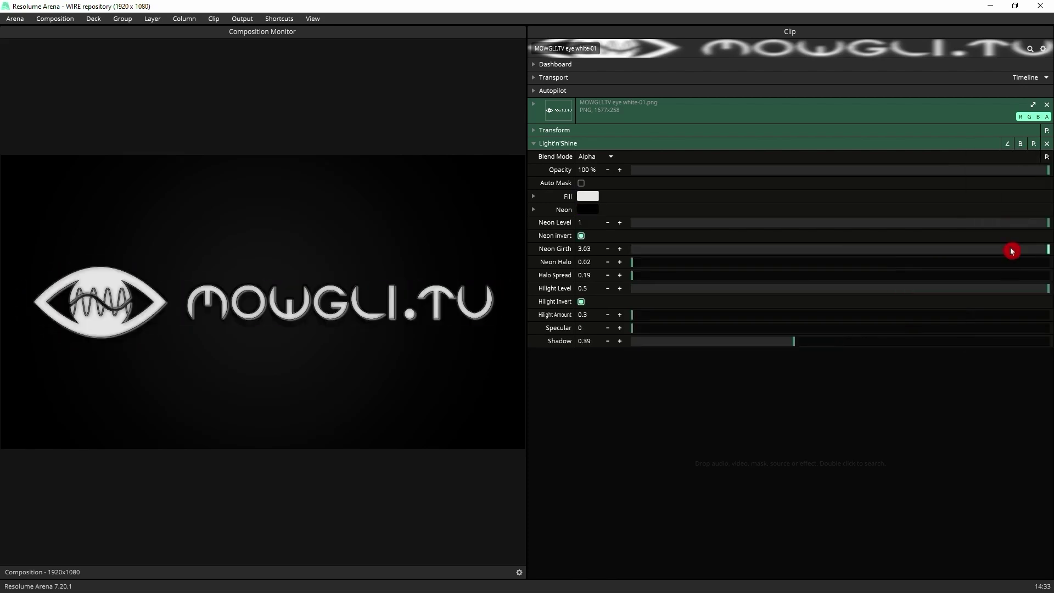
click(1012, 286)
click(1011, 298)
click(1007, 318)
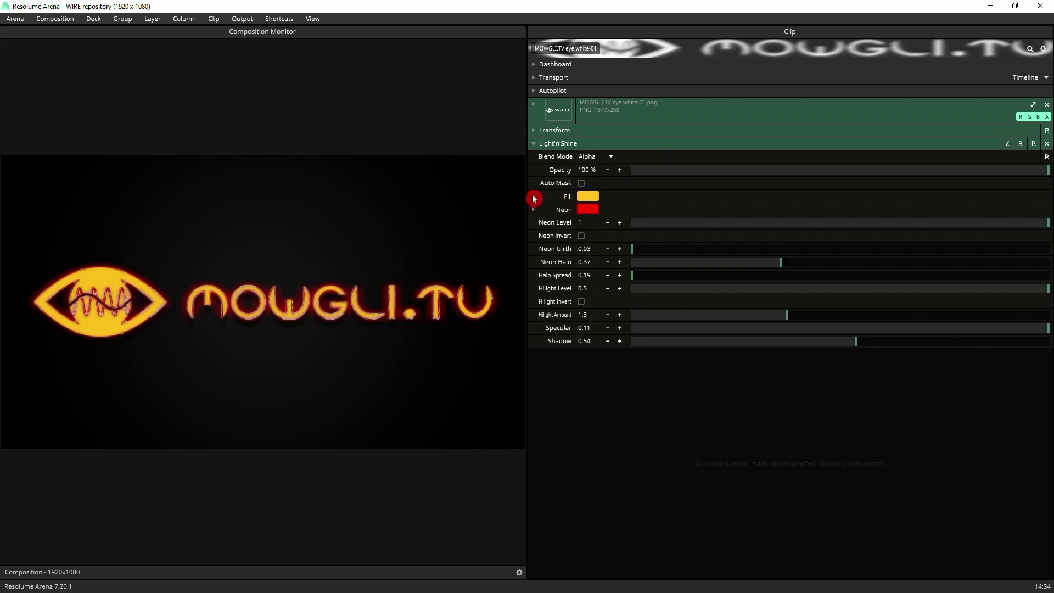
Set the Light'n'Shine Fill colour to black and the Neon colour to violet.
click(533, 196)
click(533, 236)
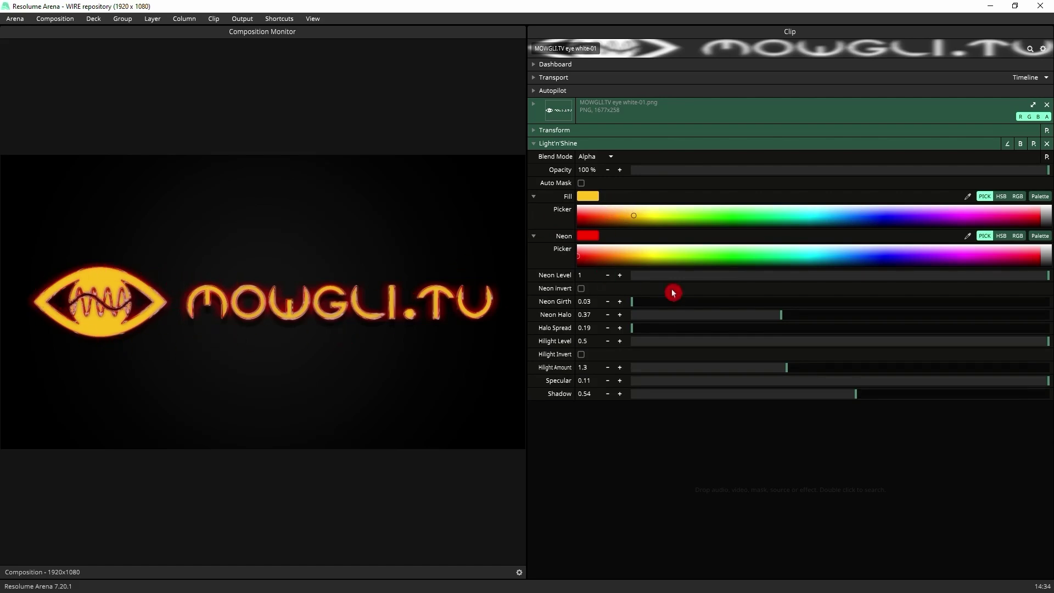
mouse_move(632, 217)
mouse_down()
mouse_move(723, 217)
mouse_move(779, 250)
mouse_move(913, 258)
mouse_up()
click(732, 249)
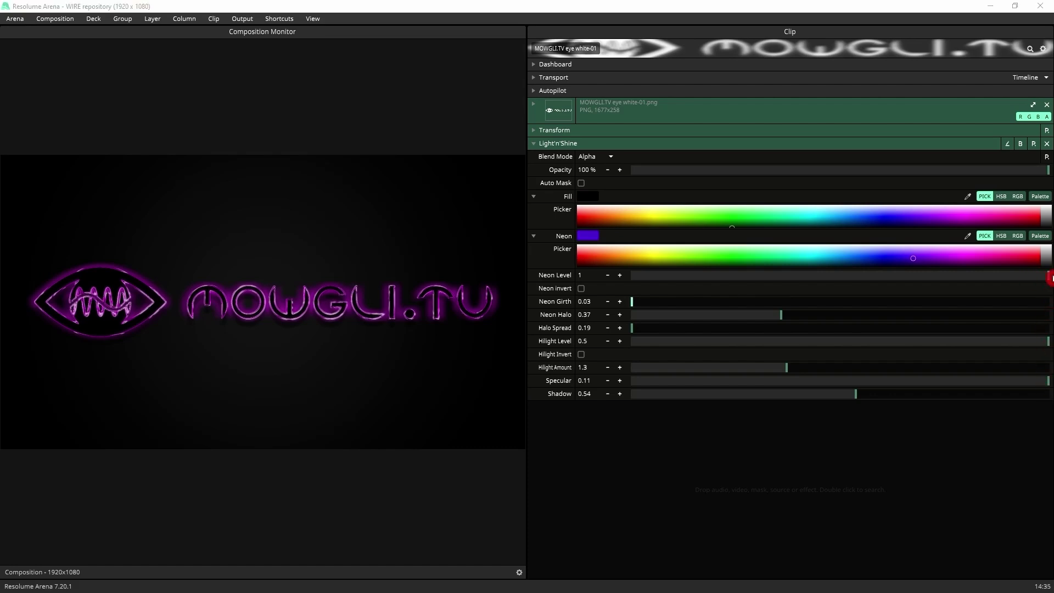
Set Neon Level 0.99, Neon Girth 1.91, Neon Invert on, Neon Halo 0.67, and widen Halo Spread.
drag(1048, 275, 745, 372)
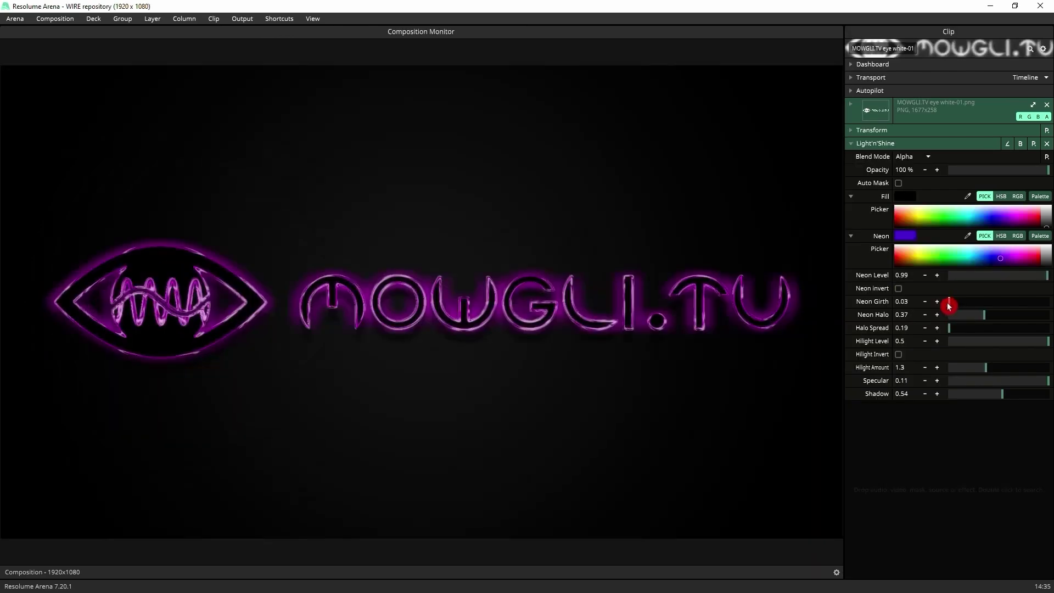
drag(950, 305, 1019, 303)
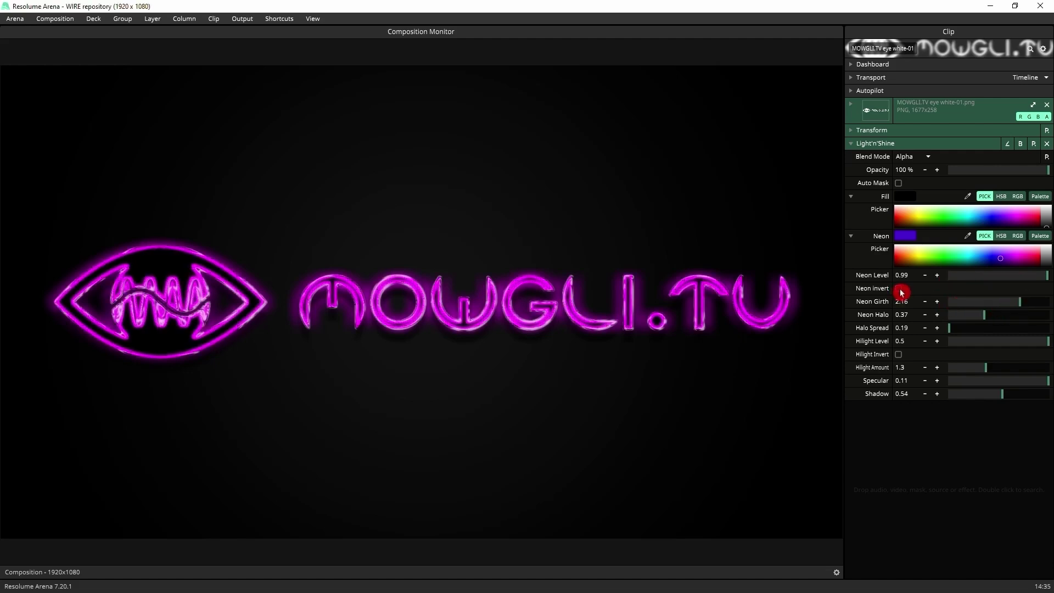
click(899, 290)
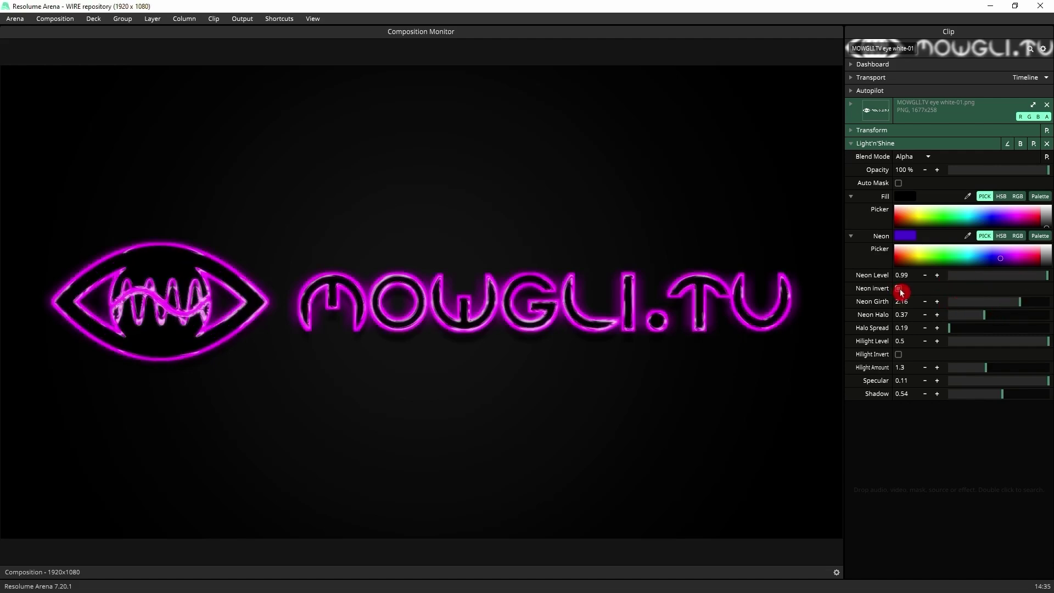
drag(1018, 303, 971, 333)
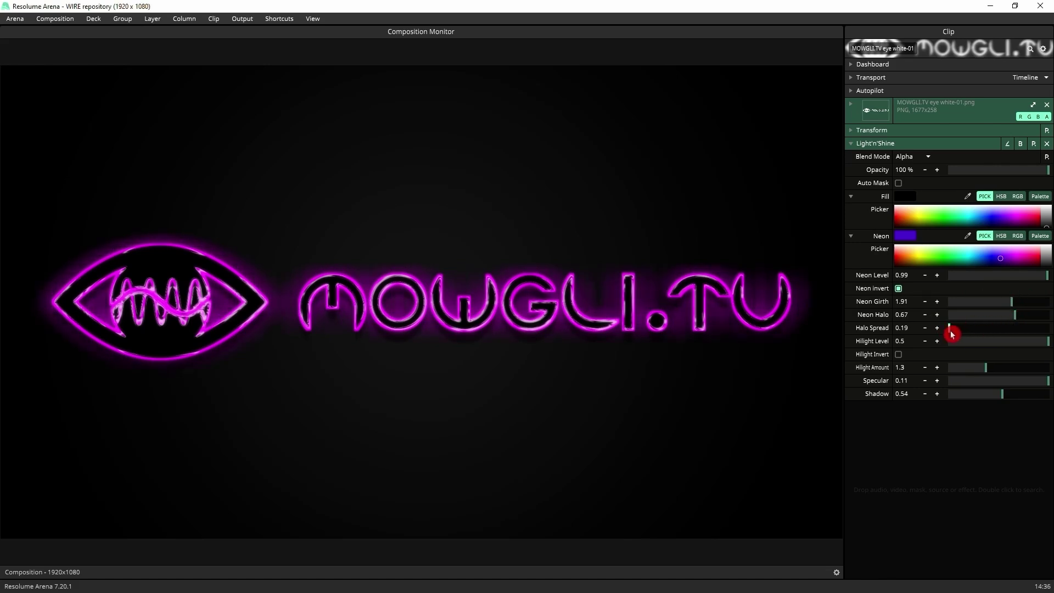
mouse_move(951, 333)
mouse_down()
mouse_move(1050, 336)
mouse_move(956, 335)
mouse_up()
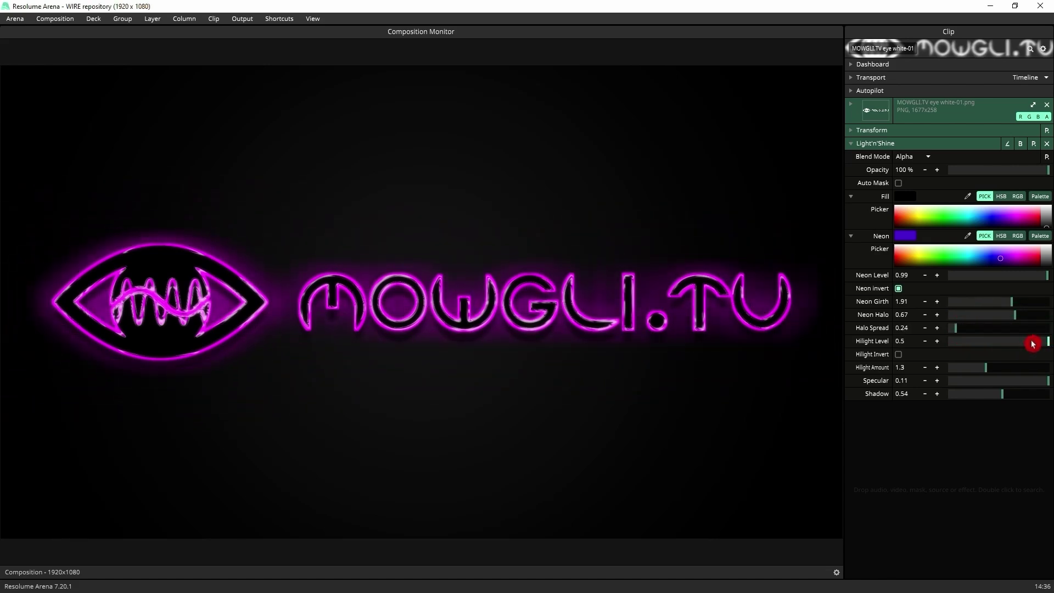
Turn Hilight Invert on and lower the logo's Hilight Amount to about 2.27.
mouse_move(1032, 343)
mouse_down()
mouse_move(995, 343)
mouse_move(1049, 344)
mouse_up()
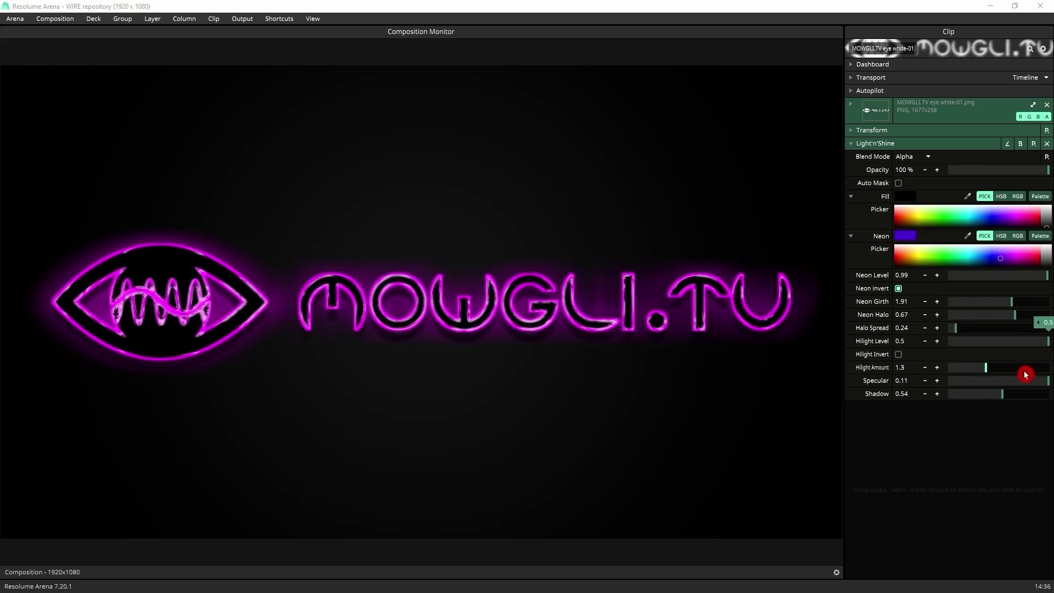
drag(984, 369, 1014, 368)
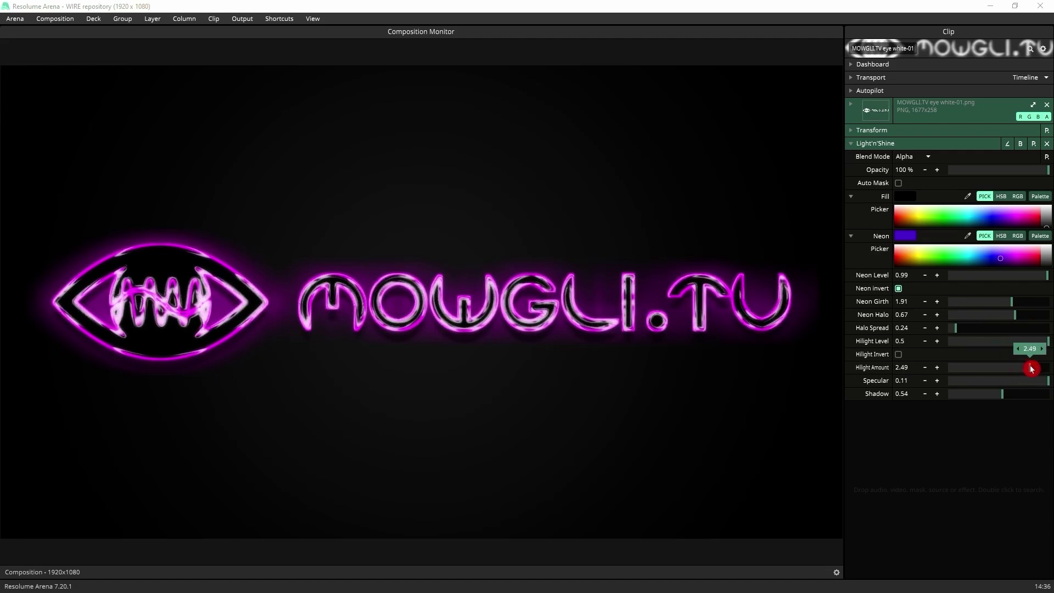
drag(1031, 368, 1029, 368)
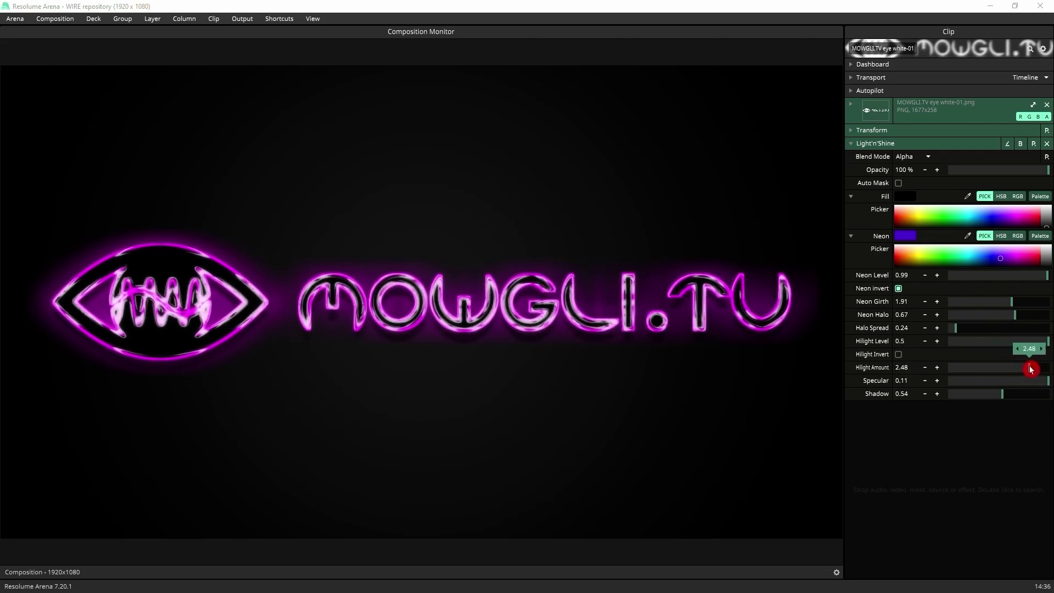
click(900, 356)
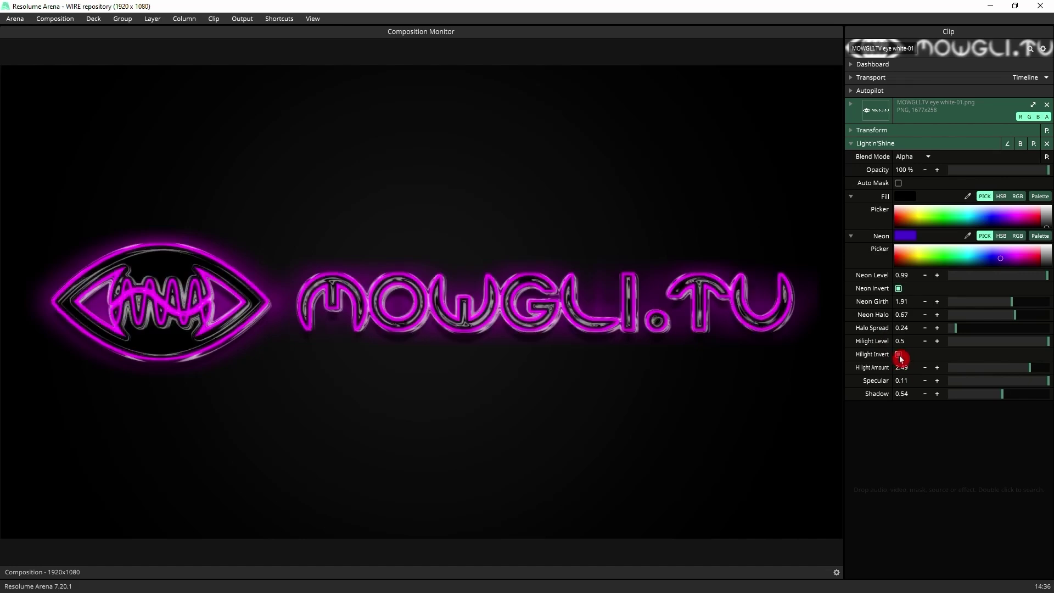
click(899, 355)
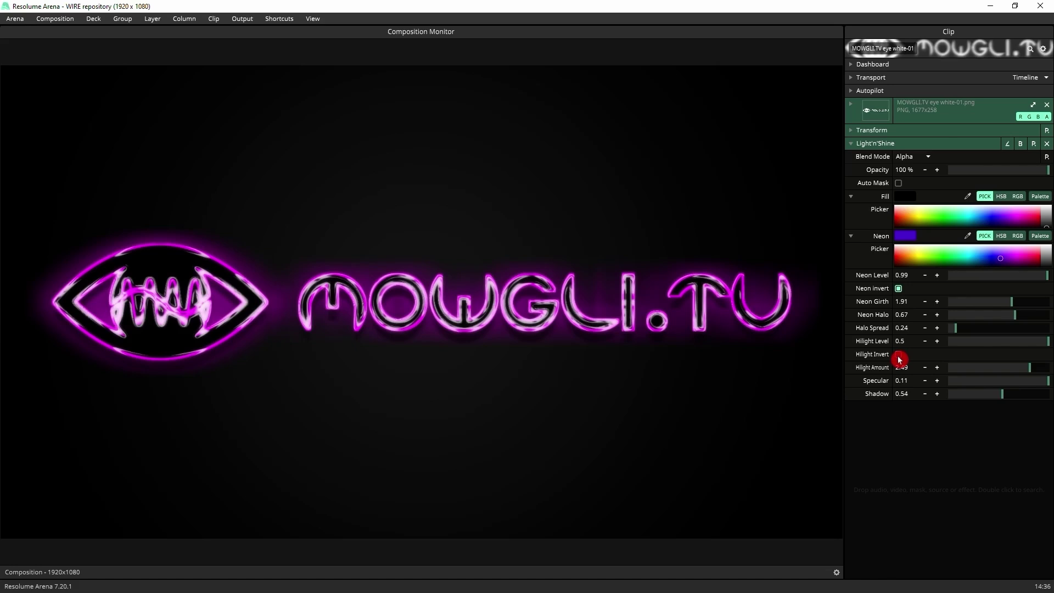
click(899, 355)
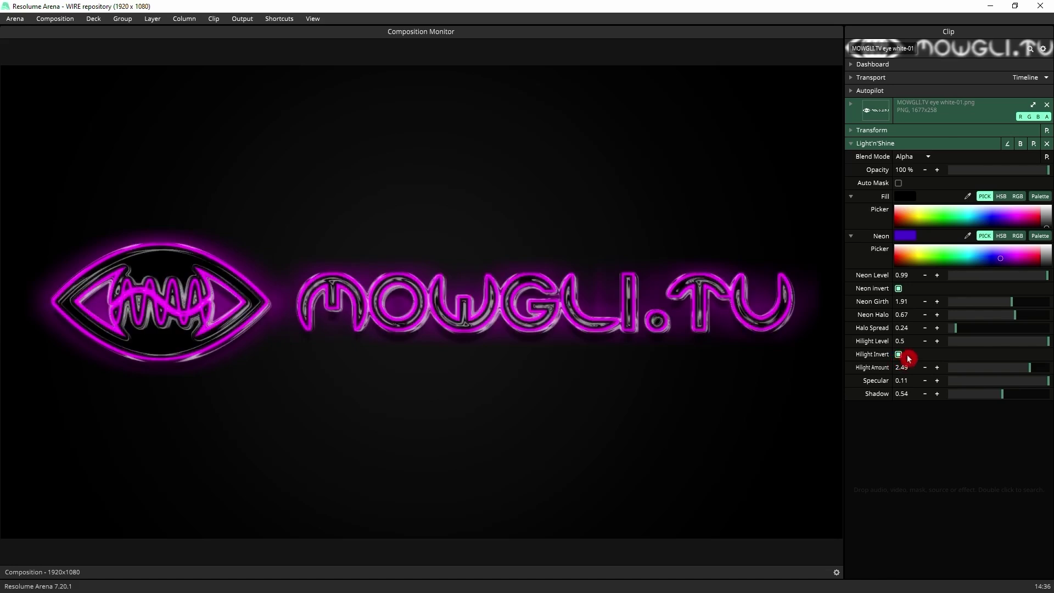
drag(1026, 370, 946, 379)
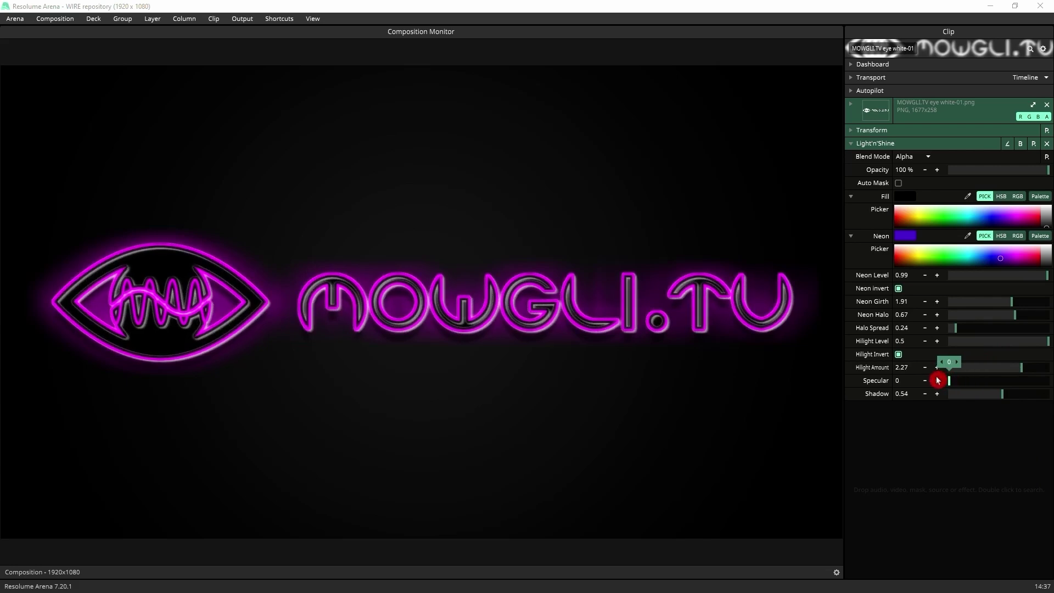
Raise the Specular slider back up to 0.11 to restore the logo's glossy shine.
drag(941, 380, 1020, 401)
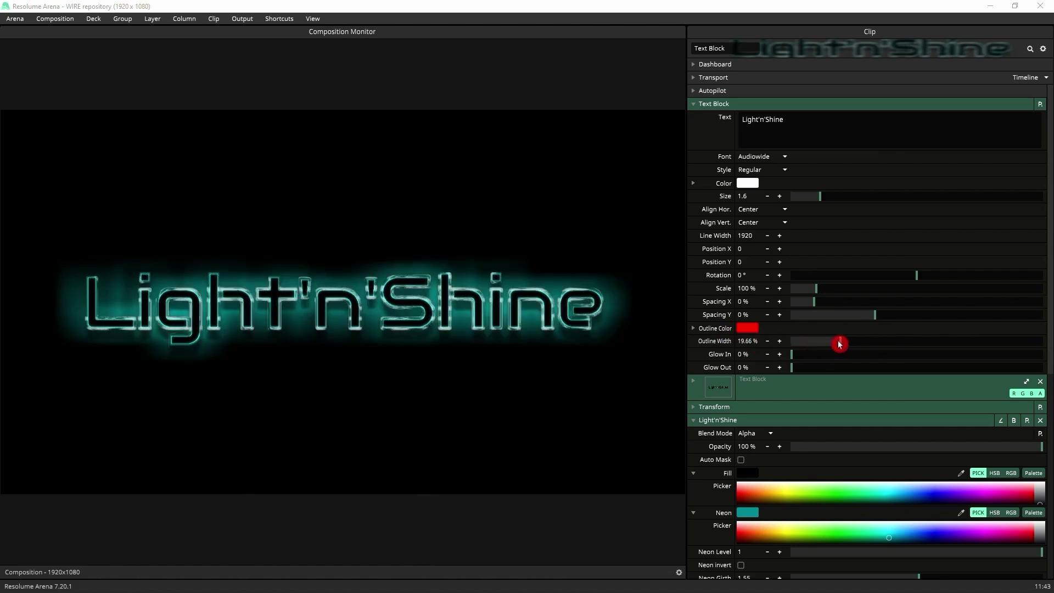
Drop the text's Outline Width to 0% to compare it without an outline.
drag(838, 343, 787, 391)
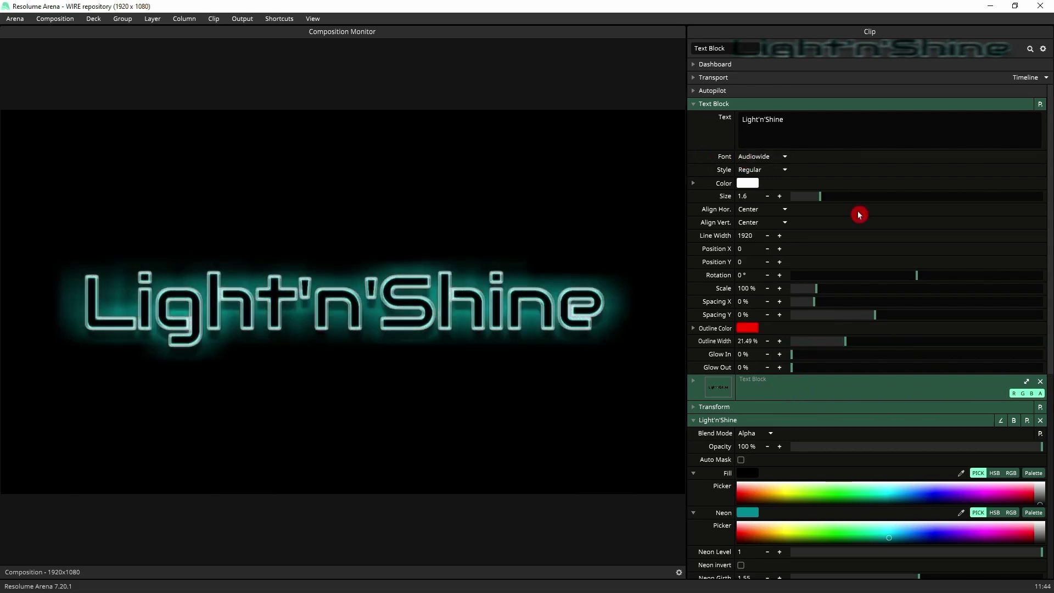
scroll(859, 214, down, 3)
scroll(859, 214, down, 4)
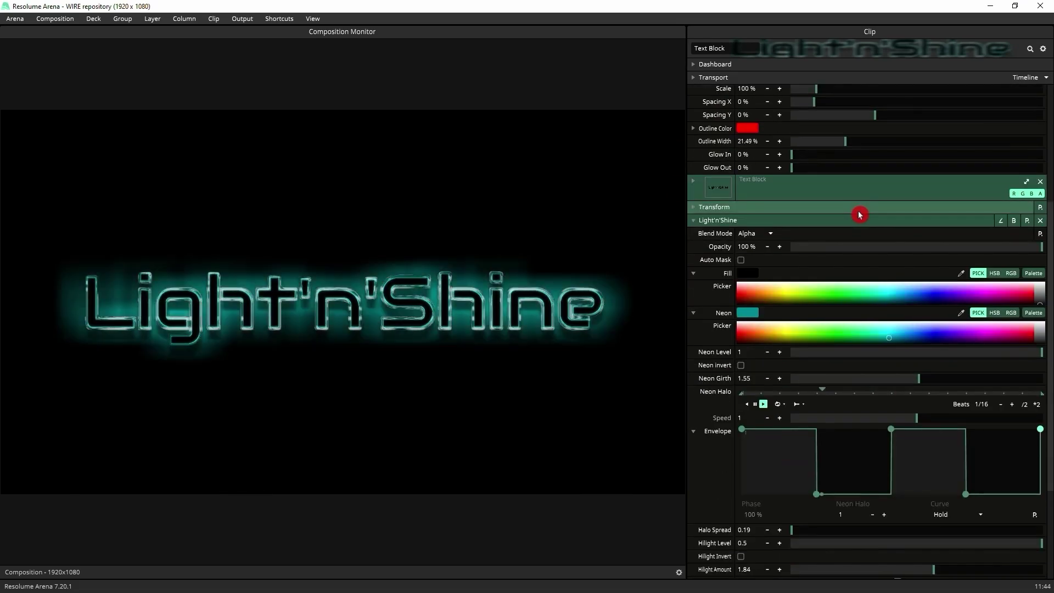
scroll(859, 214, down, 2)
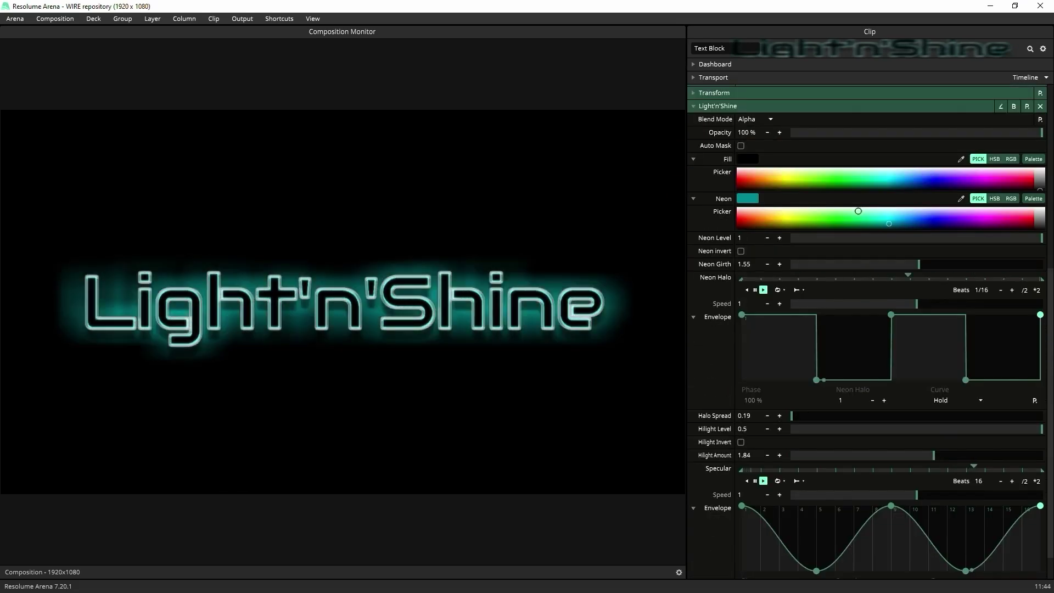
click(1028, 275)
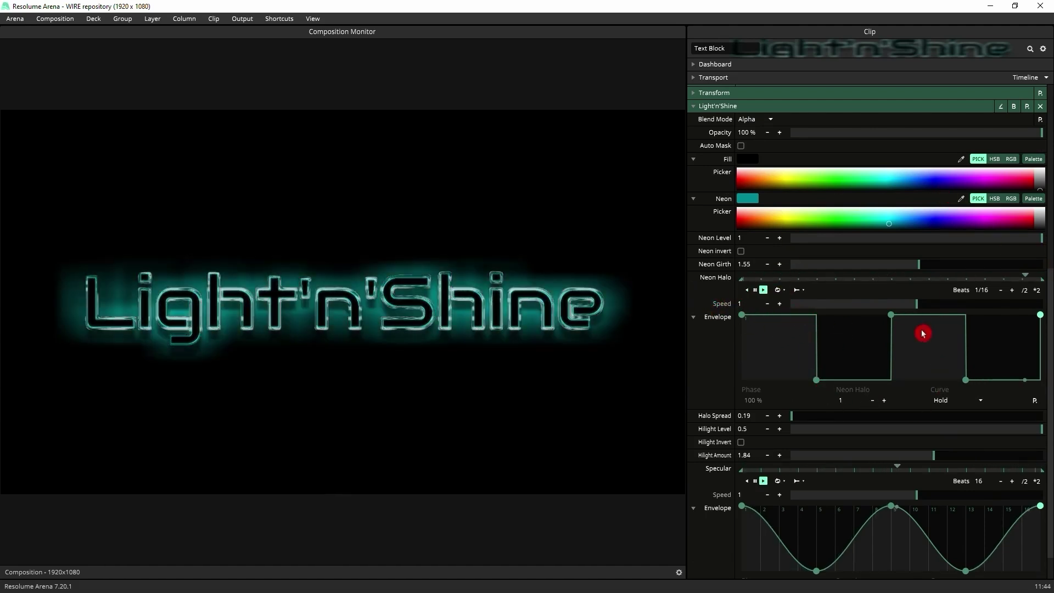
scroll(985, 465, down, 1)
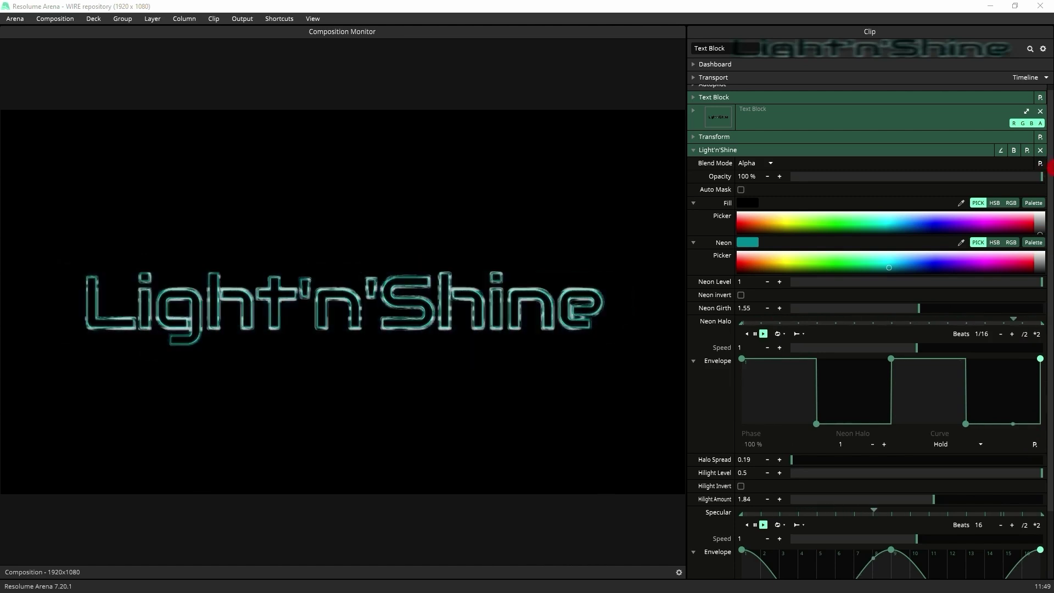
Open the presets menu on the text's Light'n'Shine effect header.
click(1027, 150)
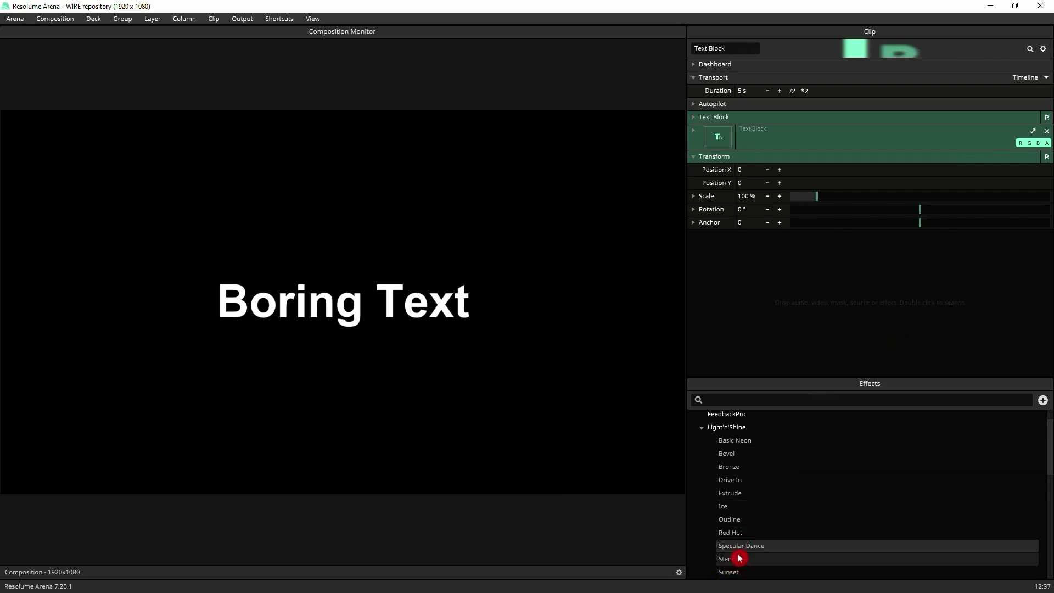
Drag the Specular Dance preset from the Effects panel onto the Boring Text clip.
drag(753, 548, 805, 260)
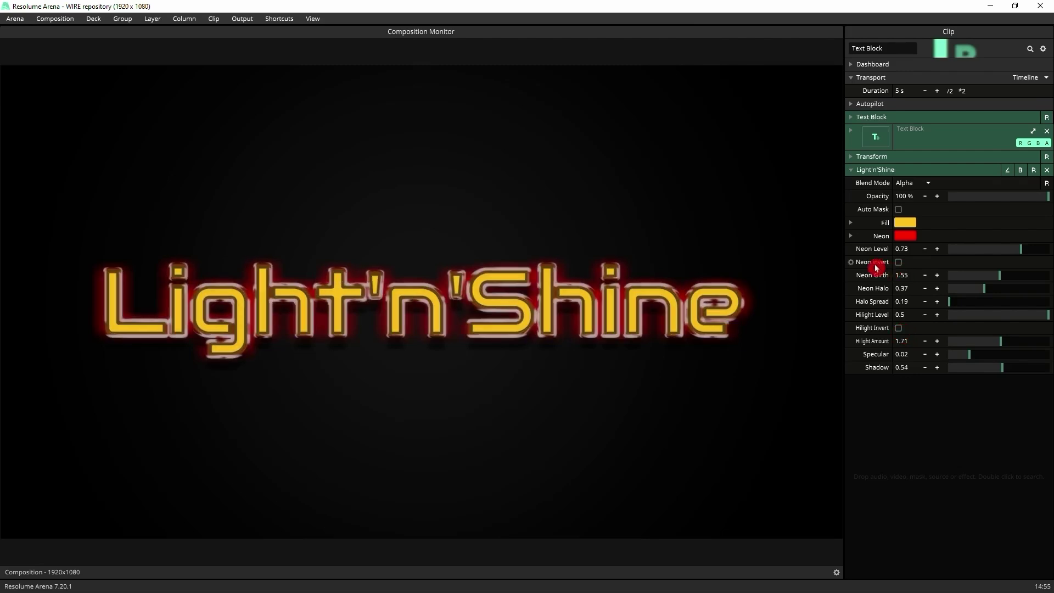
BPM-sync Neon Invert so it flips every 1/2 beat.
right_click(855, 267)
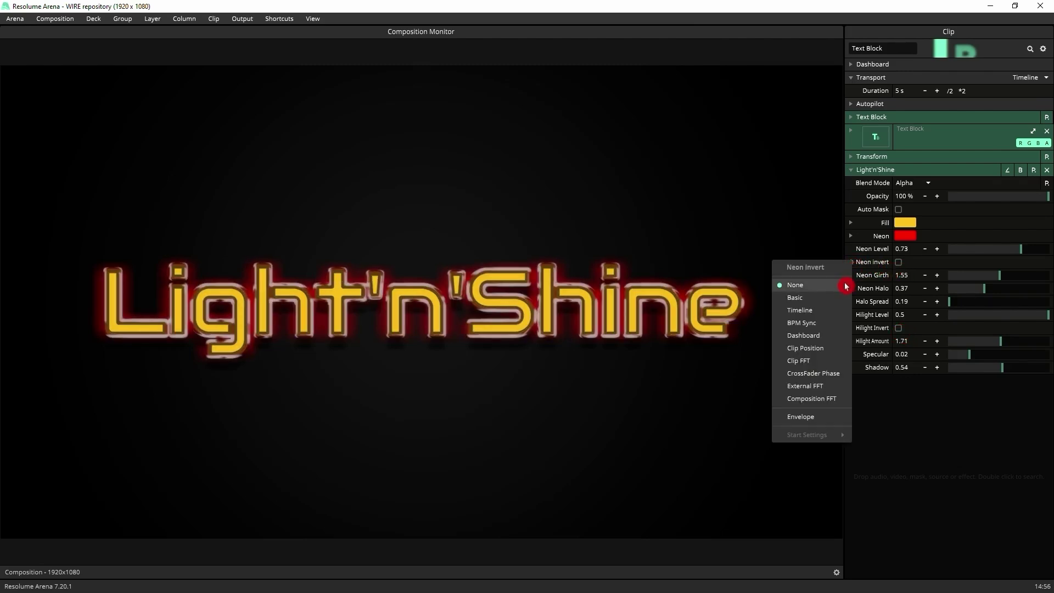
click(814, 324)
click(1031, 301)
click(1030, 301)
click(1031, 301)
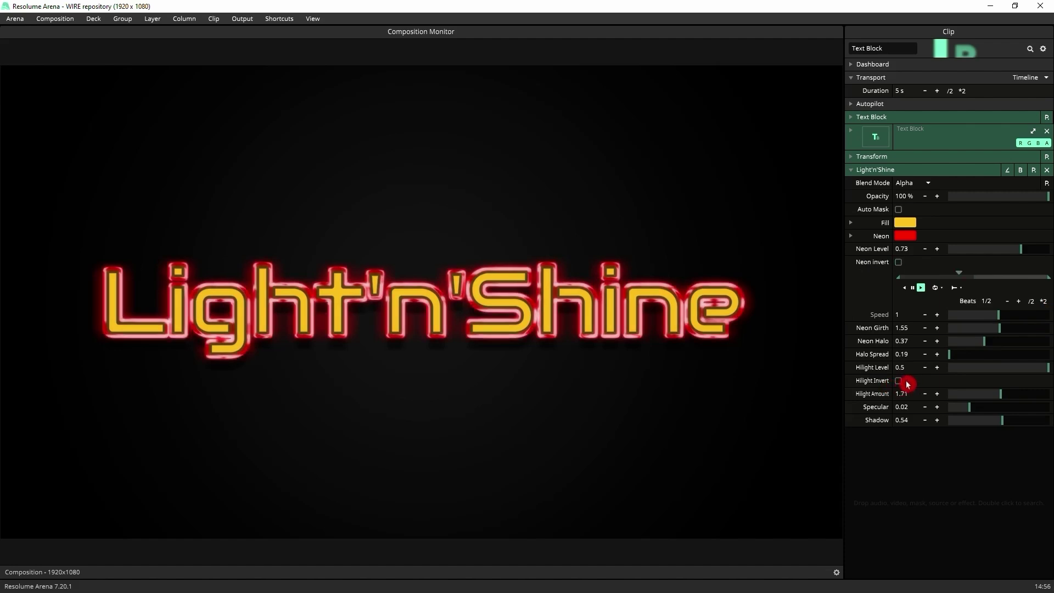
BPM-sync Hilight Invert so it flips every 1/8 beat.
right_click(854, 383)
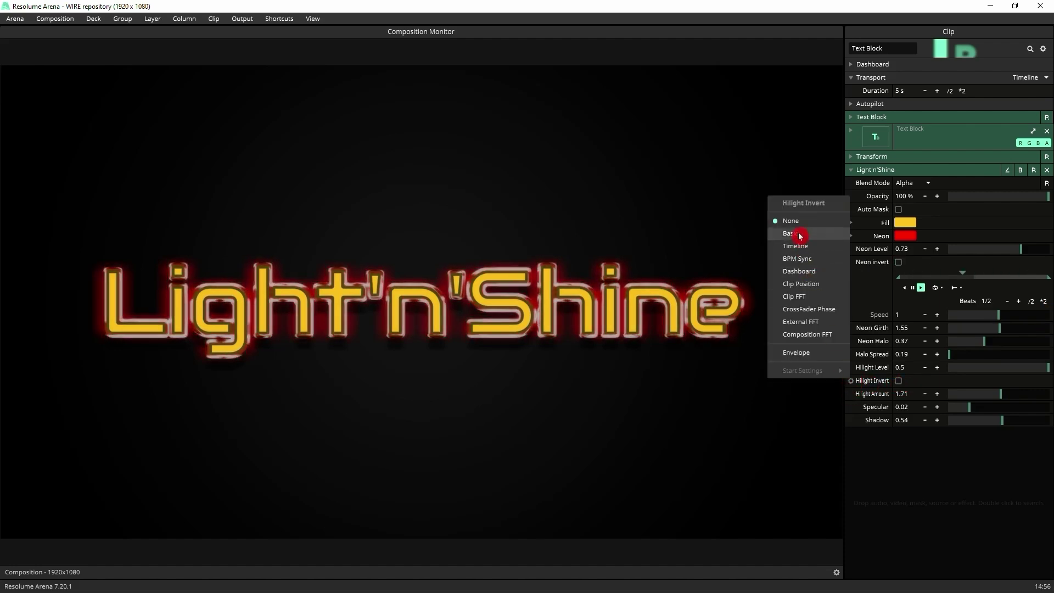
click(807, 259)
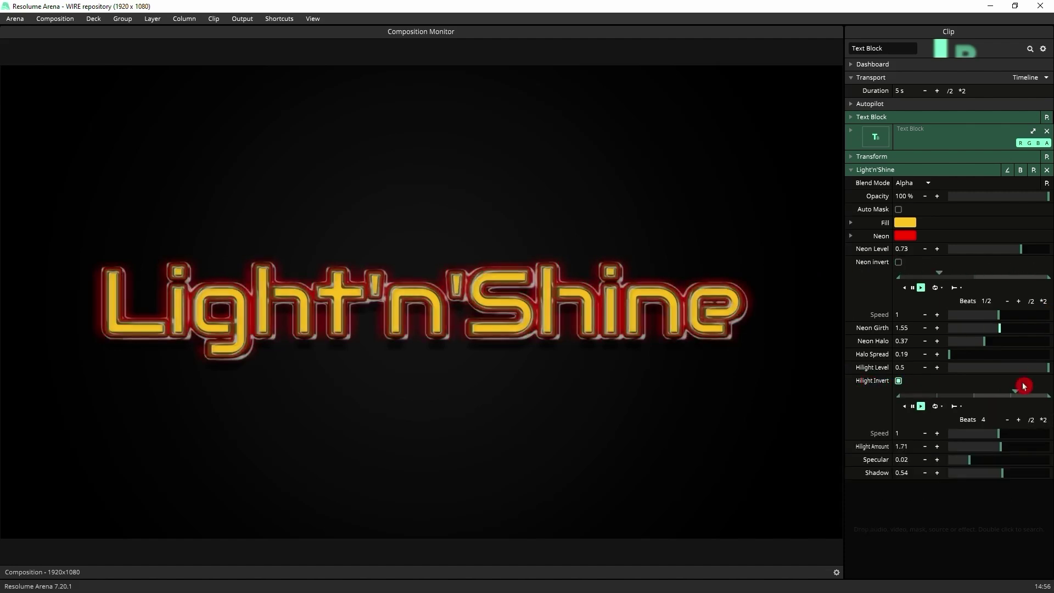
click(1034, 422)
click(1034, 421)
click(1034, 421)
click(1034, 421)
click(1034, 421)
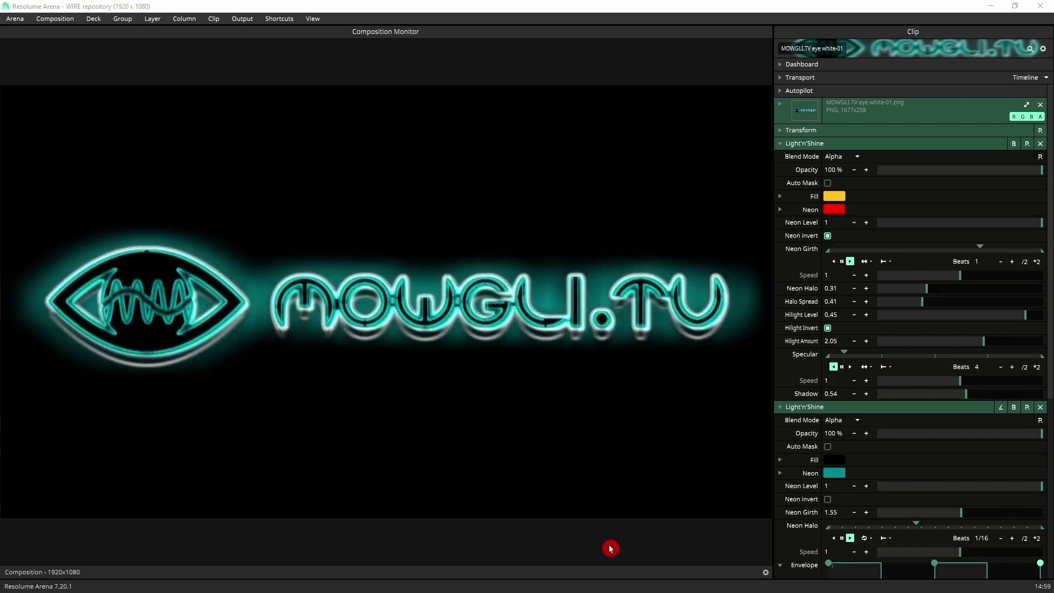
Enable Auto Mask on the second Light'n'Shine effect to confine it to the logo.
scroll(940, 414, down, 2)
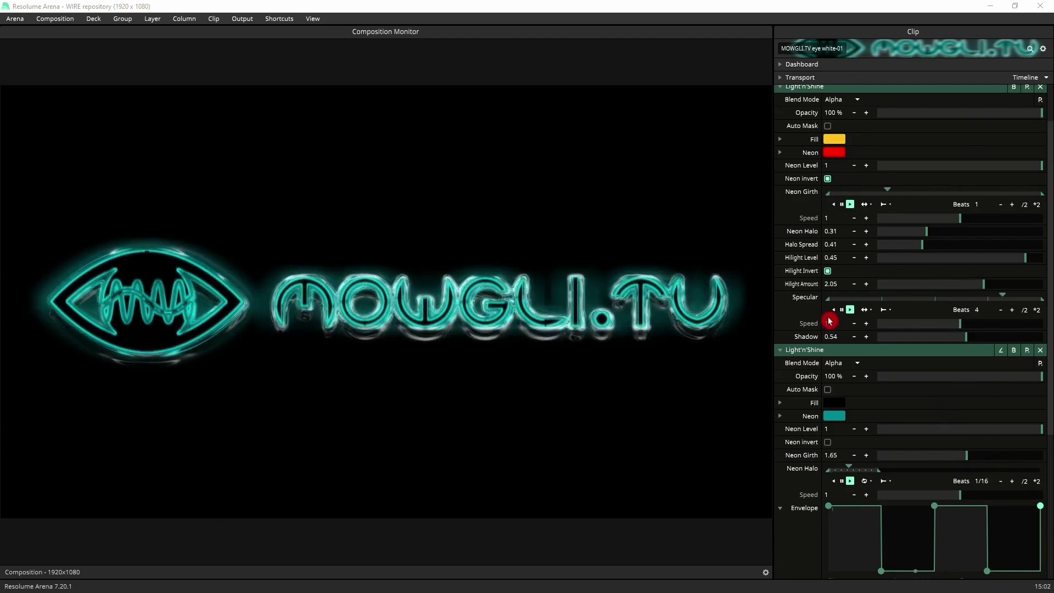
click(828, 390)
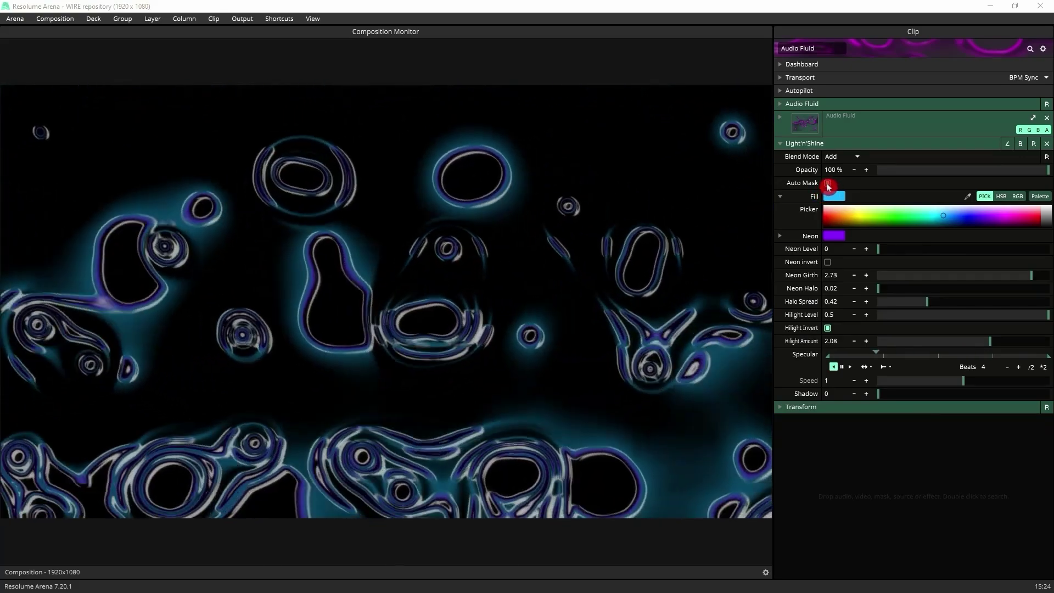
Turn off Auto Mask so the Audio Fluid renders as solid glowing teal blobs instead of neon rings.
click(827, 184)
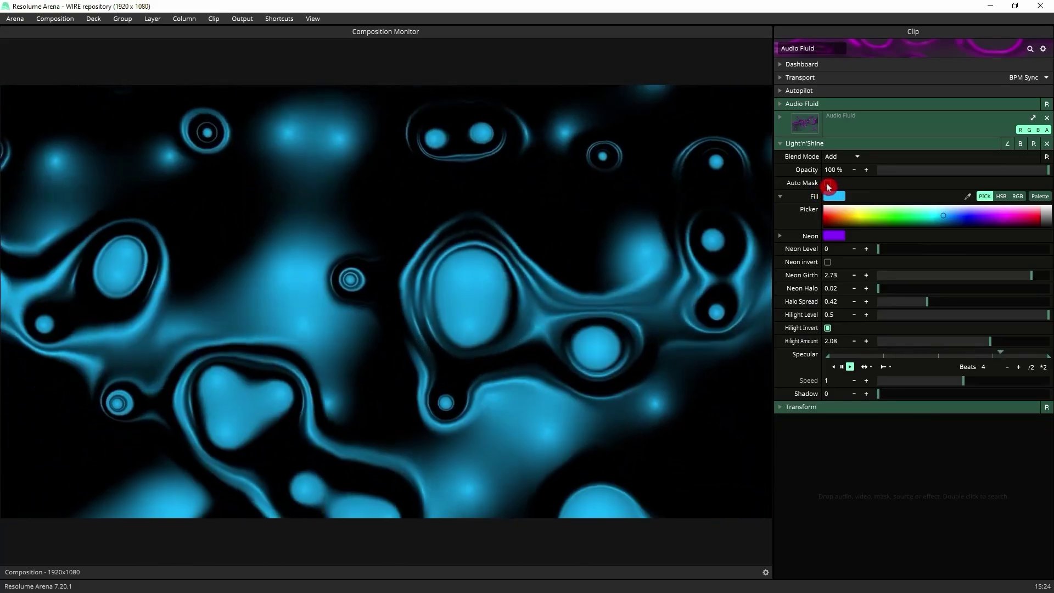